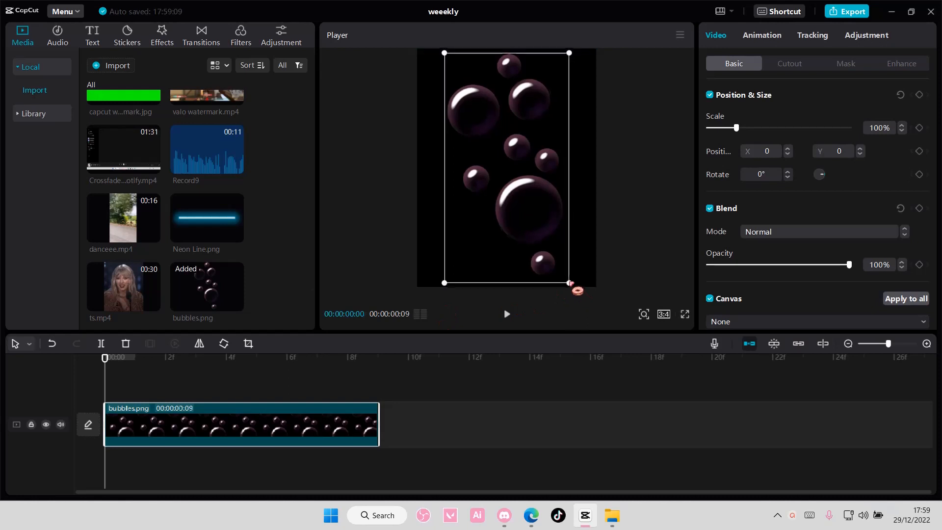
Step: Set the canvas ratio to 9:16 and scale the bubbles image to 95%
click(663, 315)
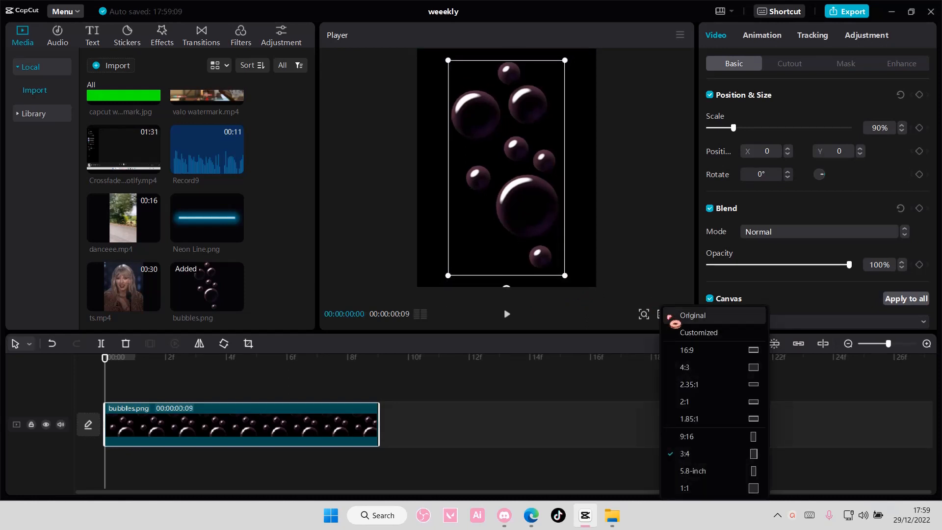
click(706, 436)
mouse_move(568, 281)
mouse_down()
mouse_move(574, 290)
mouse_move(567, 283)
mouse_up()
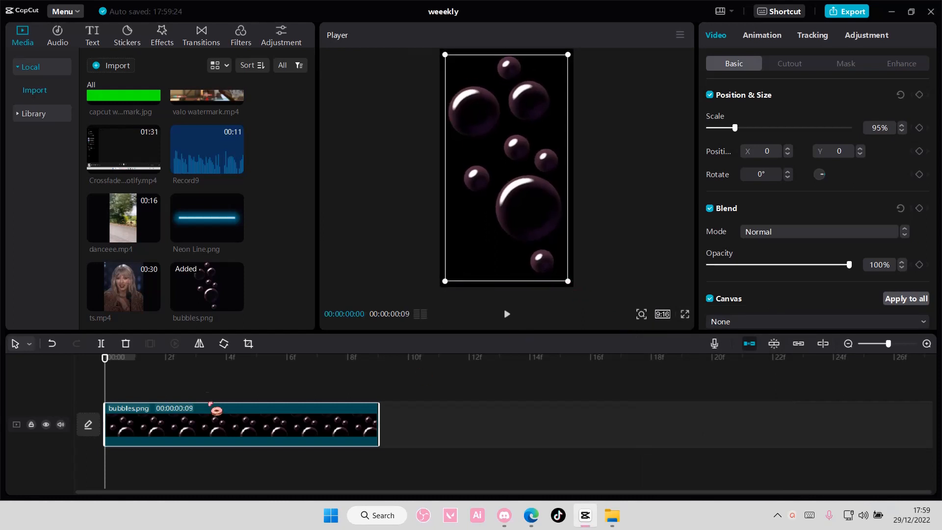
Step: Extend the bubbles.png clip to 18 frames and add Hi.mp4 at the start of the timeline
drag(388, 430, 675, 429)
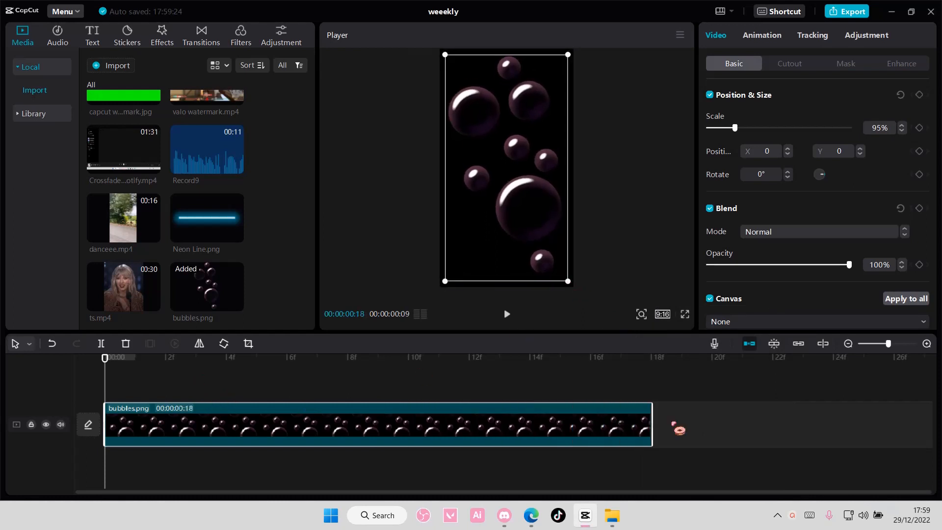
click(848, 343)
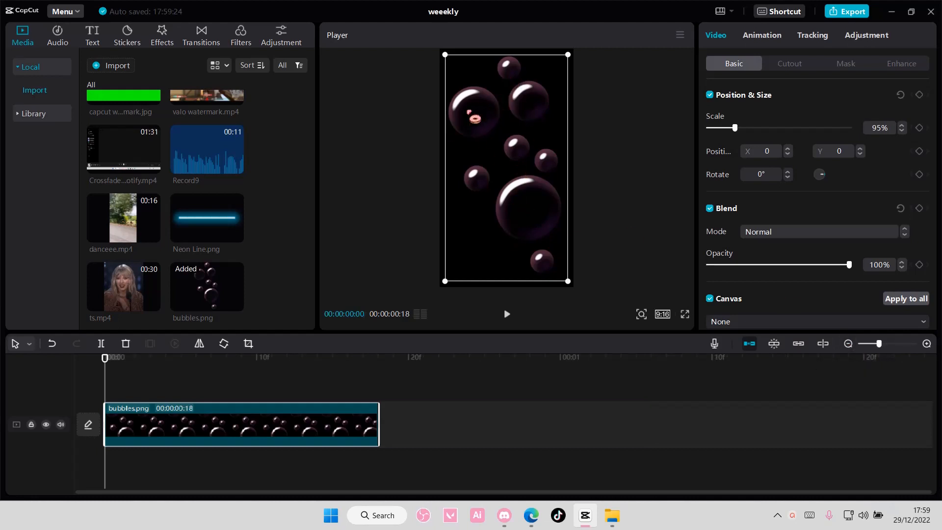
scroll(289, 258, down, 10)
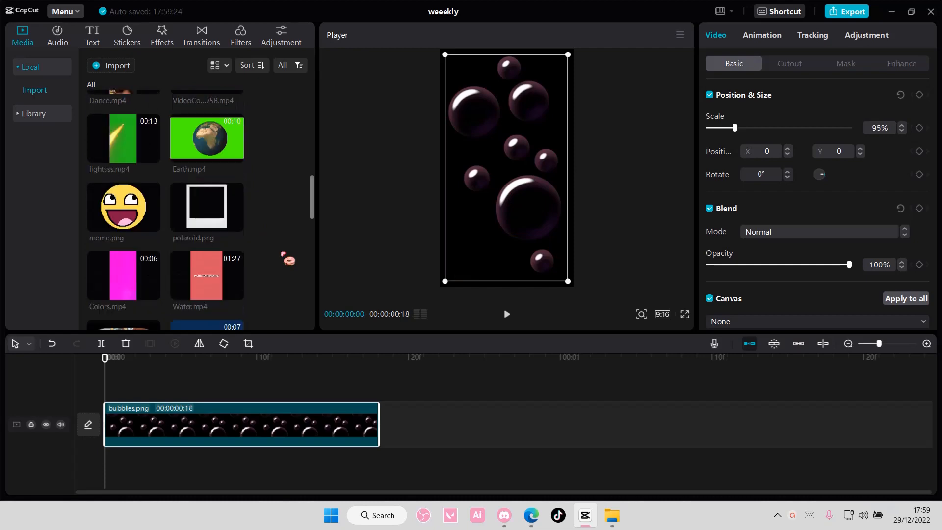
scroll(289, 259, up, 8)
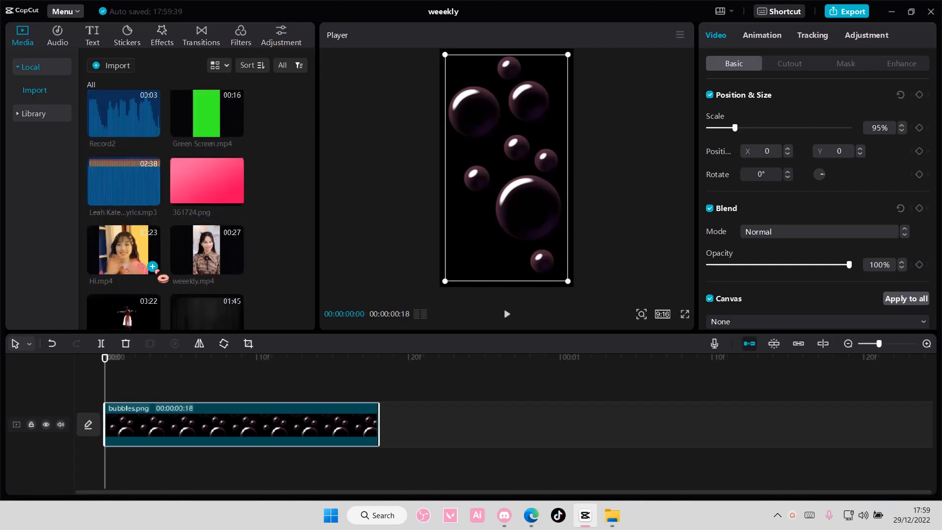
click(158, 269)
Step: Lengthen the bubbles.png clip to about 00:00:26:21 and move it onto an overlay track above Hi.mp4
click(848, 344)
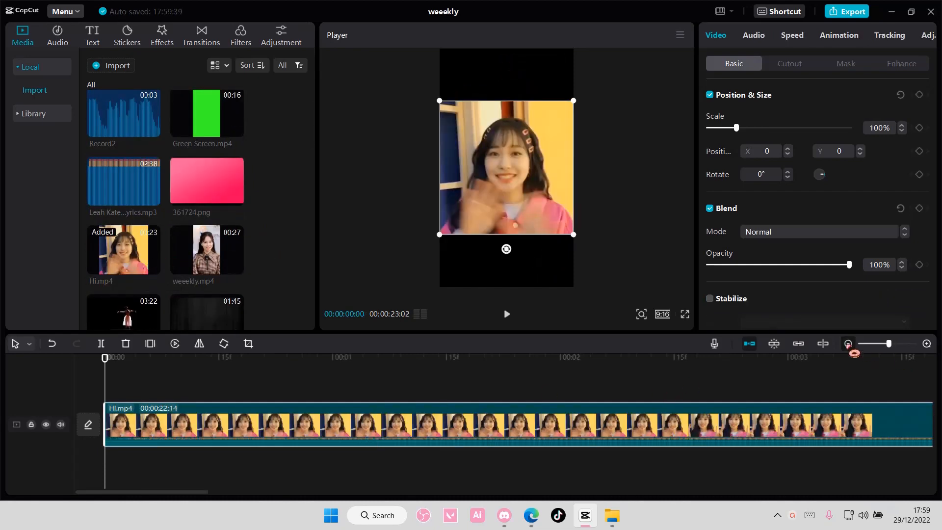
click(848, 344)
click(848, 344)
click(848, 344)
click(848, 344)
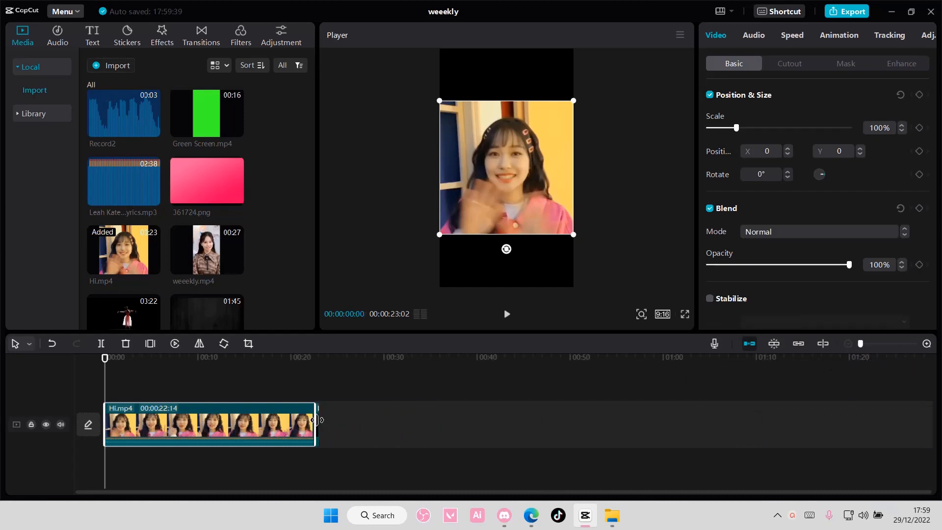
drag(319, 420, 564, 438)
drag(485, 431, 236, 390)
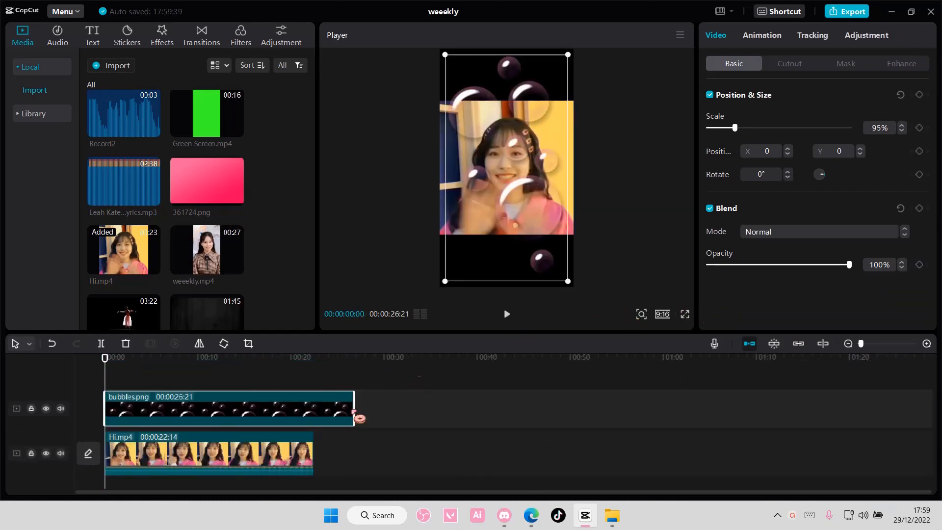
Step: Apply a circle mask to Hi.mp4, sized 512 × 512 with a feather of 2
click(294, 445)
click(852, 64)
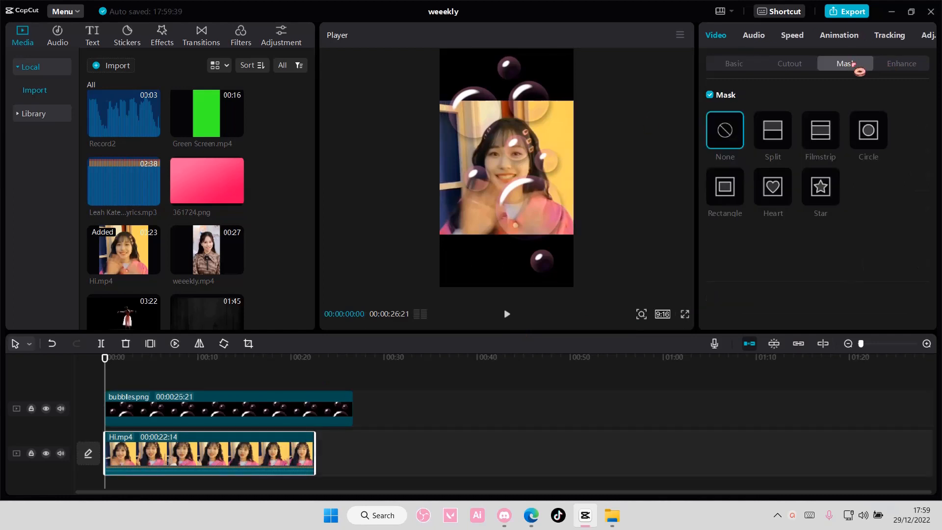
click(863, 136)
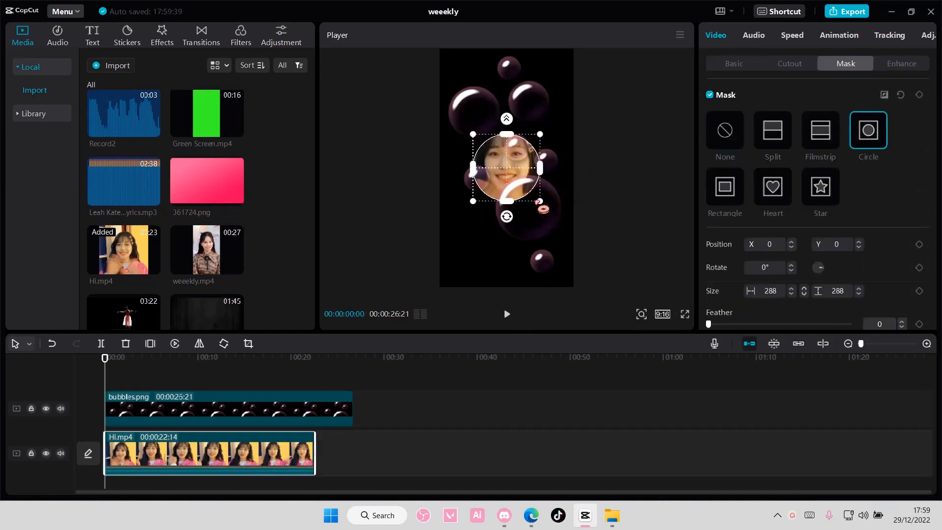
drag(539, 201, 566, 227)
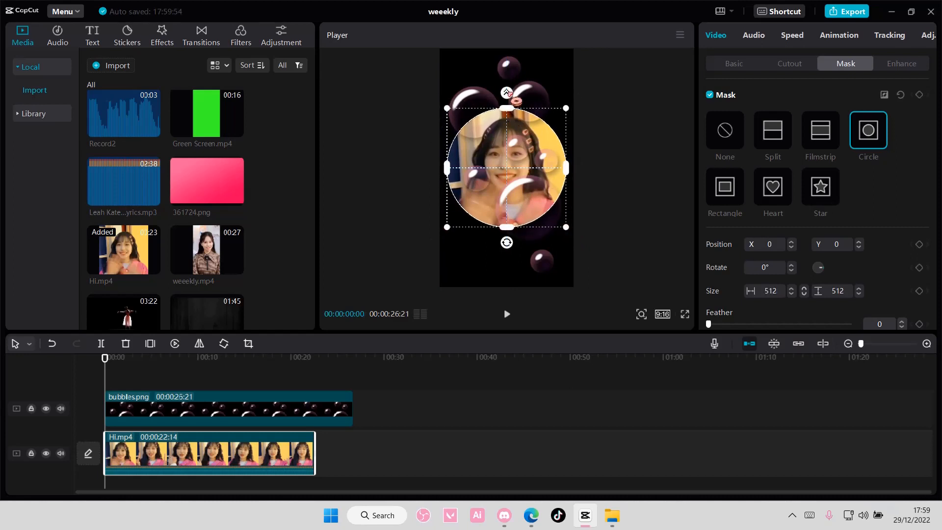
drag(509, 94, 508, 92)
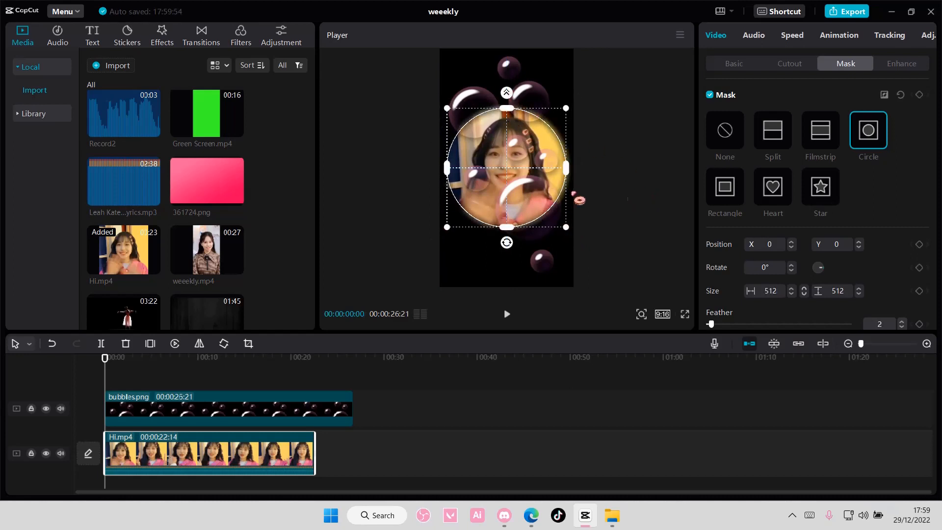
Step: Lock the bubbles track, then scale Hi.mp4 down to 50% and place it inside the large lower bubble
click(740, 64)
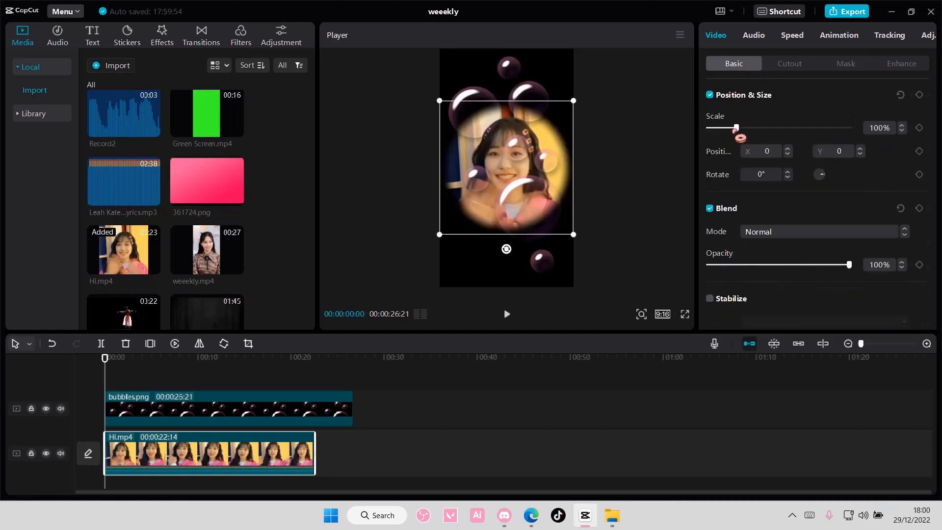
drag(737, 134, 730, 134)
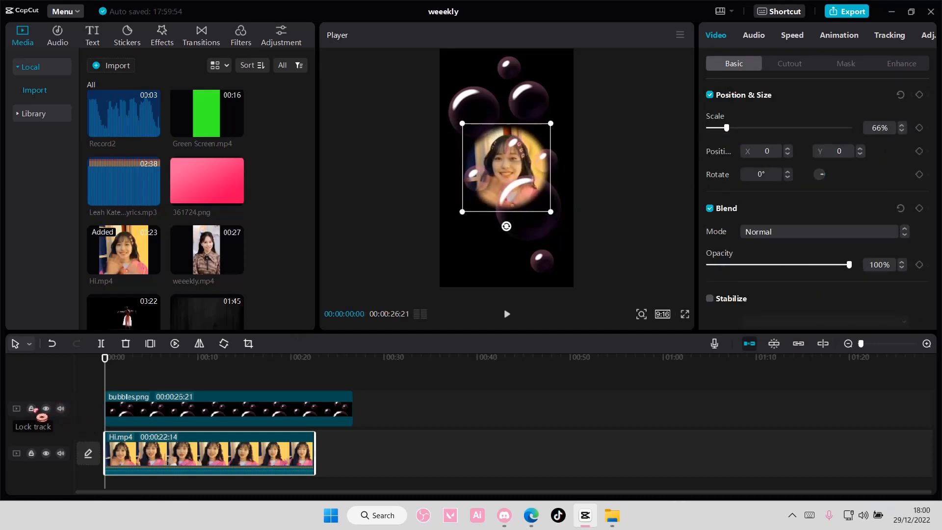
click(31, 408)
drag(518, 176, 543, 217)
drag(574, 256, 534, 233)
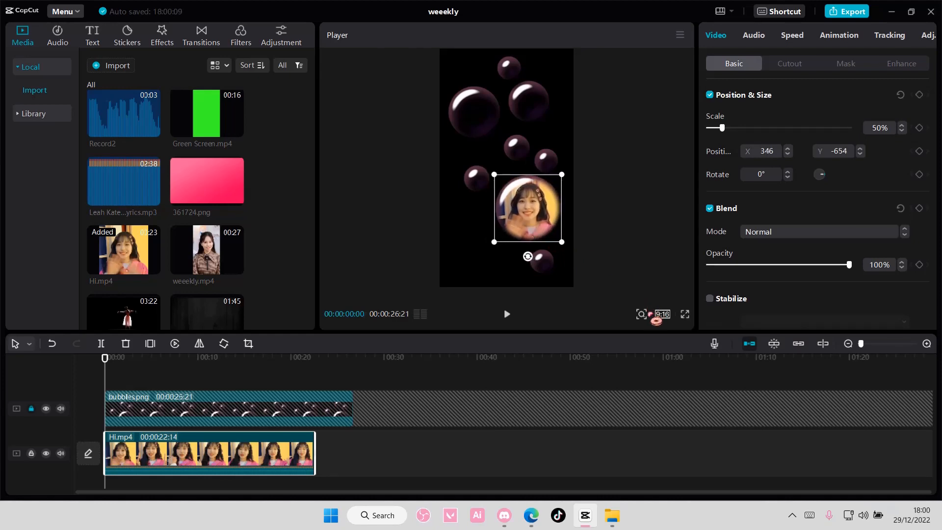
Step: Refine Hi.mp4's fit in the large lower bubble to a scale of 53% at about X 328, Y -640
mouse_move(643, 314)
drag(621, 334, 632, 334)
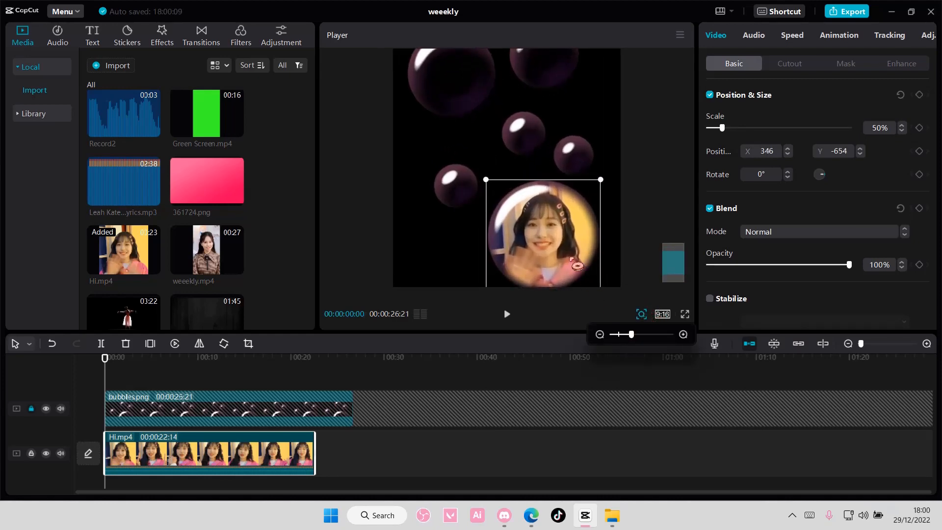
scroll(587, 250, down, 1)
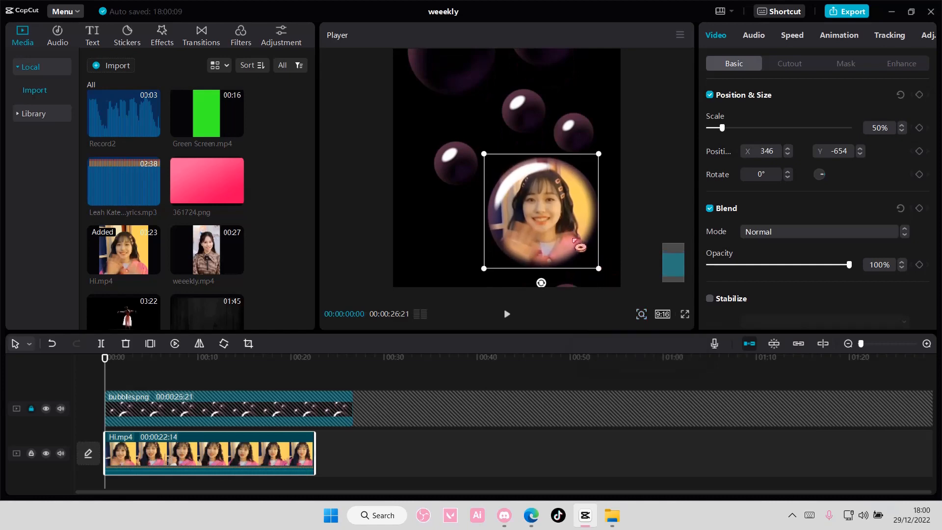
drag(576, 242, 604, 281)
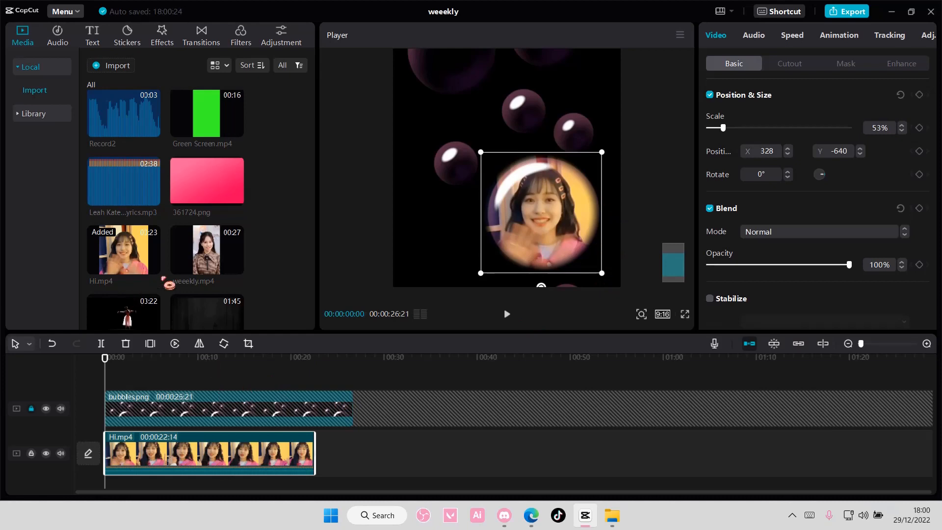
Step: Add weeekly.mp4 on its own track between Hi.mp4 and the bubbles, and scale it to 57%
click(244, 269)
drag(266, 444, 257, 432)
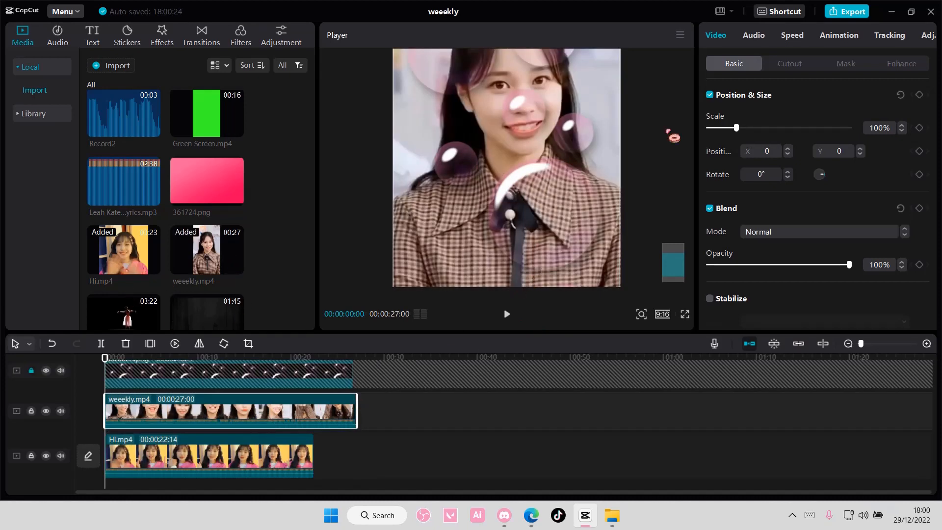
drag(745, 133, 727, 133)
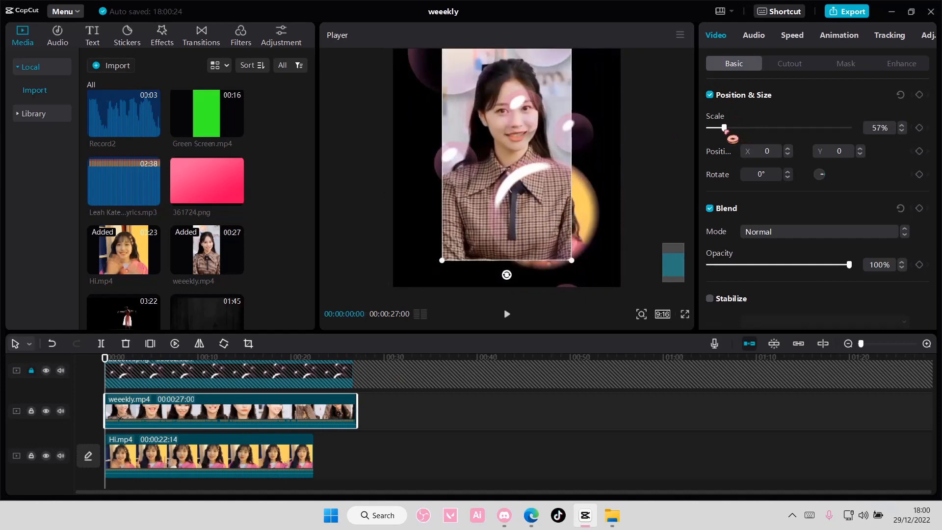
Step: Apply a circle mask to weeekly.mp4, sized about 528 × 525 with a feather of 2
click(852, 66)
click(882, 139)
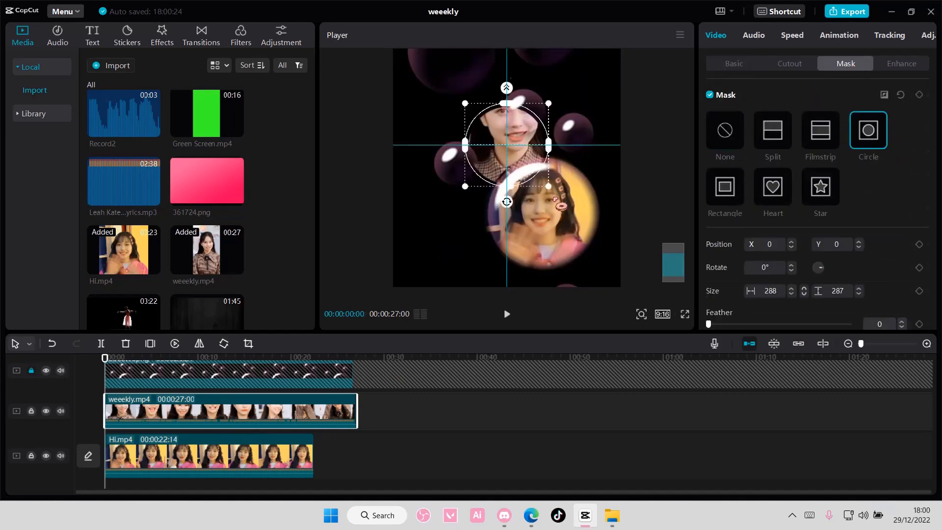
drag(553, 197, 568, 224)
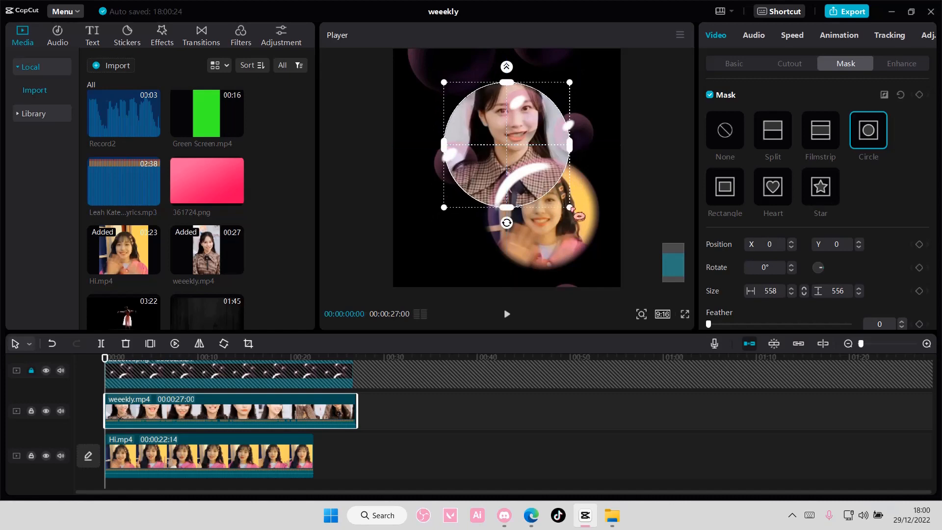
drag(570, 208, 566, 207)
drag(506, 73, 506, 74)
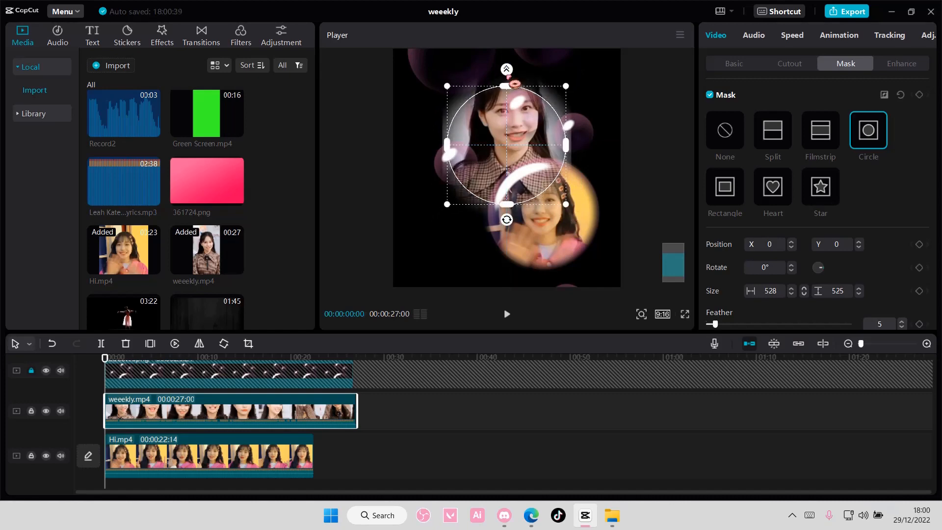
drag(721, 331, 718, 331)
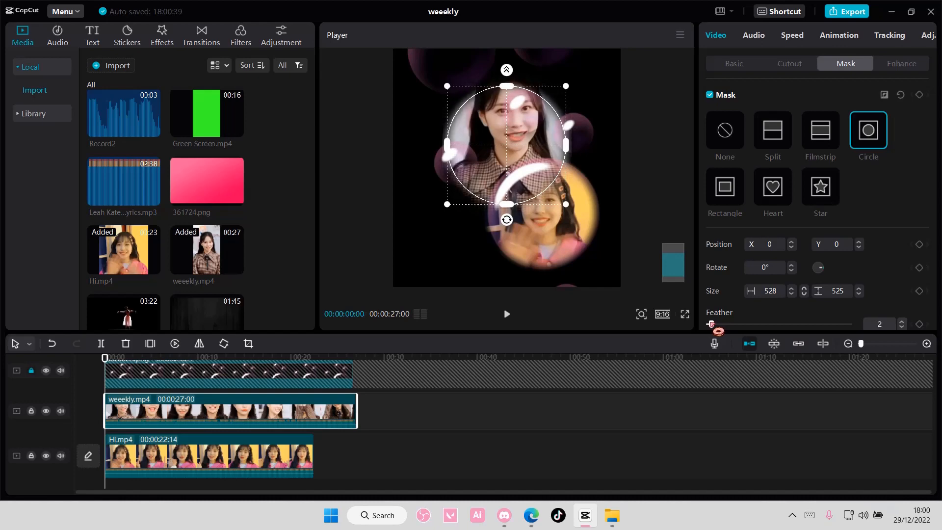
Step: Scale weeekly.mp4 to 38% and fit it into the large upper-left bubble at about X -539, Y 882
click(730, 65)
drag(736, 129, 717, 128)
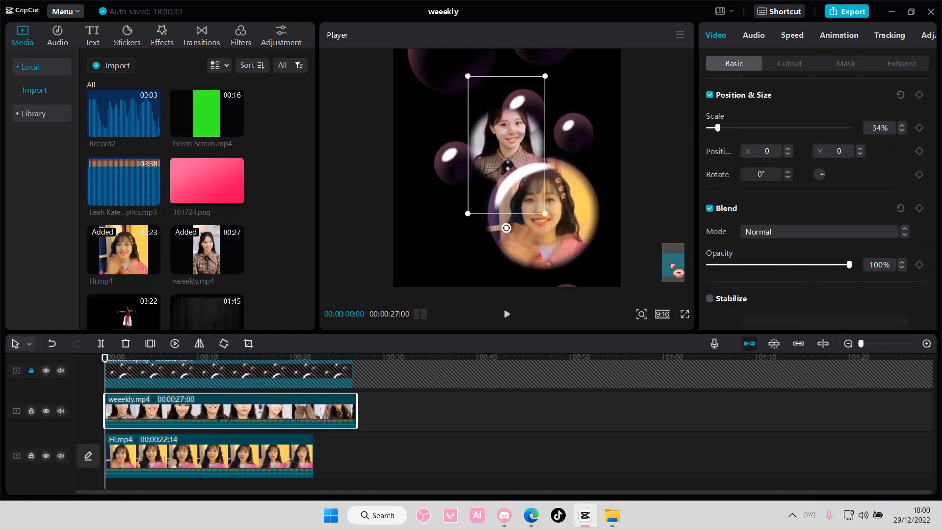
drag(682, 275, 672, 259)
drag(506, 221, 457, 125)
drag(486, 198, 493, 206)
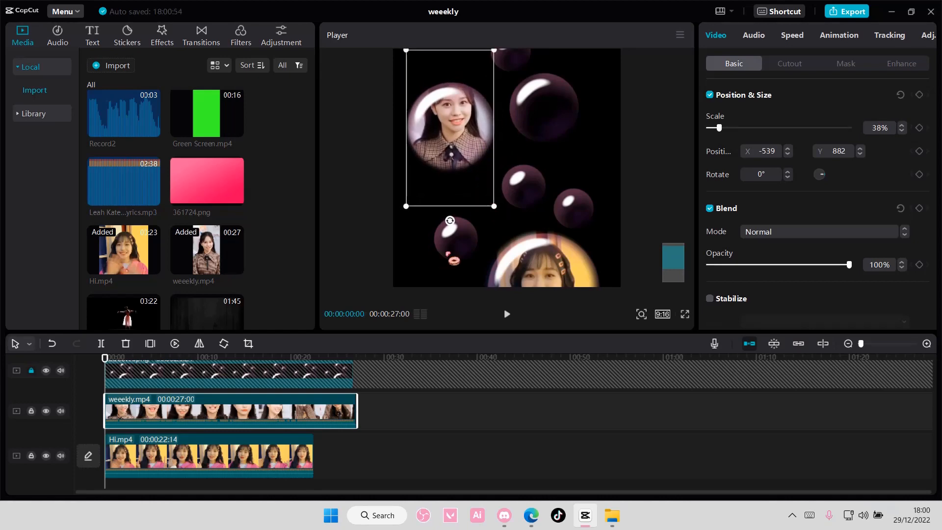
Step: Add Jihan.mp4 at the start of the timeline on a track above weeekly.mp4, shifted to about X -82, Y 212
click(450, 368)
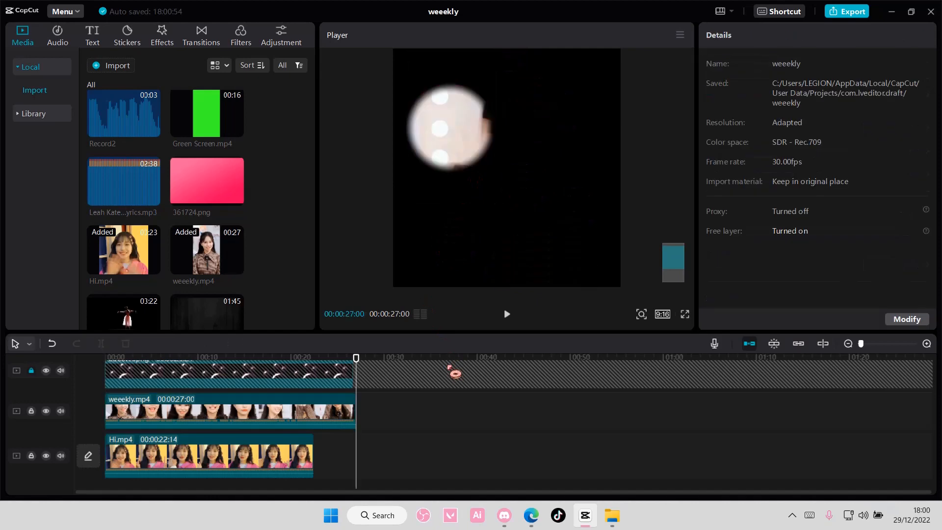
drag(355, 366, 94, 366)
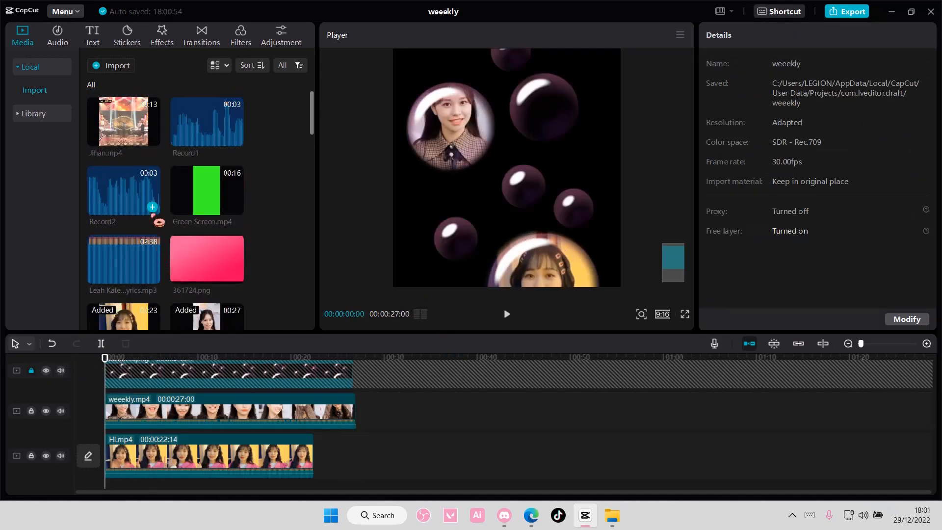
click(152, 140)
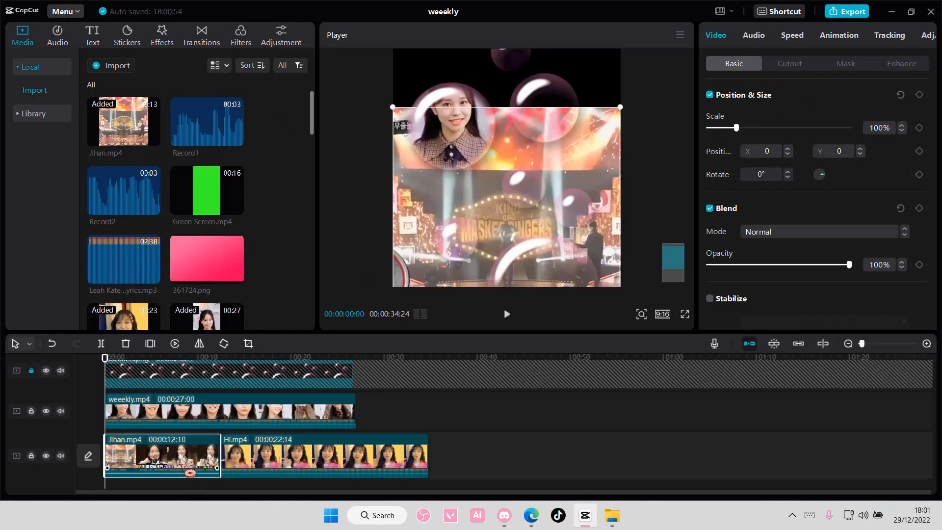
drag(167, 456, 182, 401)
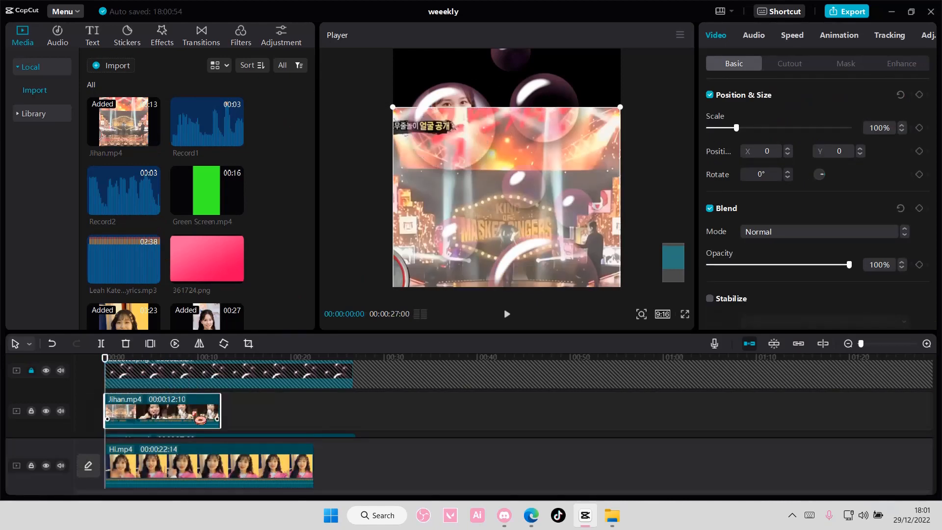
drag(529, 233, 523, 204)
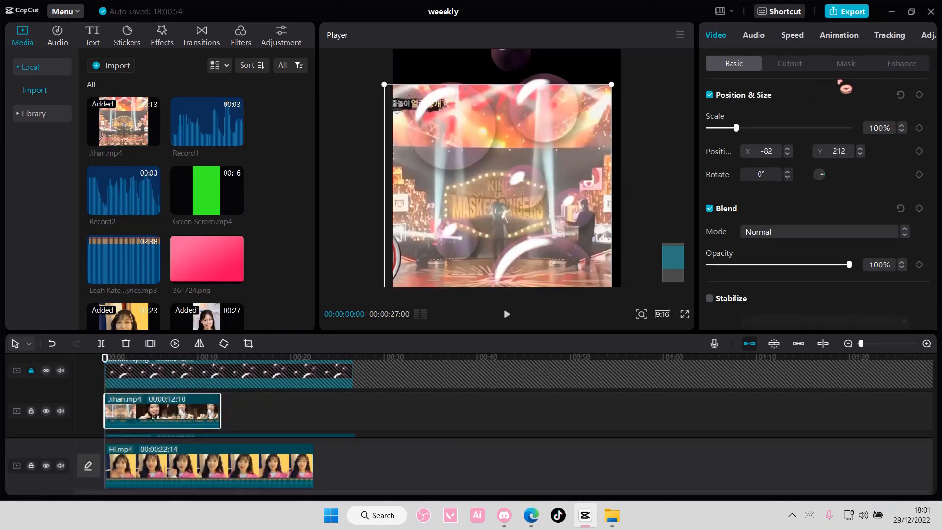
Step: Apply a 512 × 512 circle mask with a feather of 2 to Jihan.mp4 and trim its start to a length of 00:00:09:17
click(854, 65)
click(869, 142)
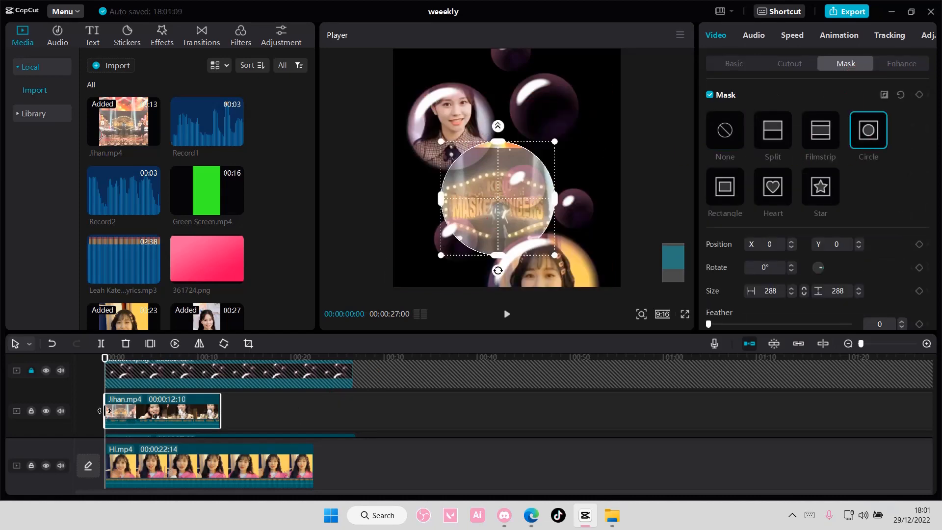
mouse_move(104, 411)
mouse_down()
mouse_move(133, 417)
mouse_move(108, 420)
mouse_up()
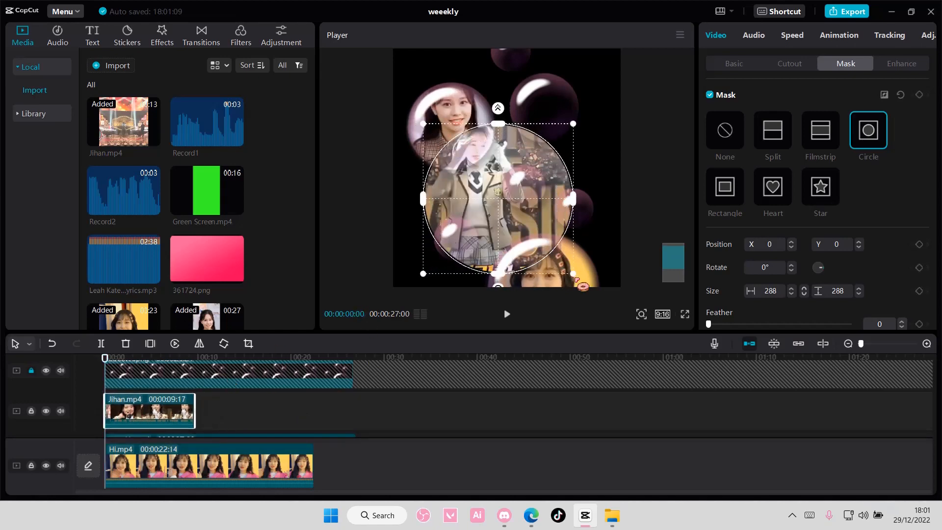
drag(578, 283, 631, 338)
drag(717, 325, 711, 324)
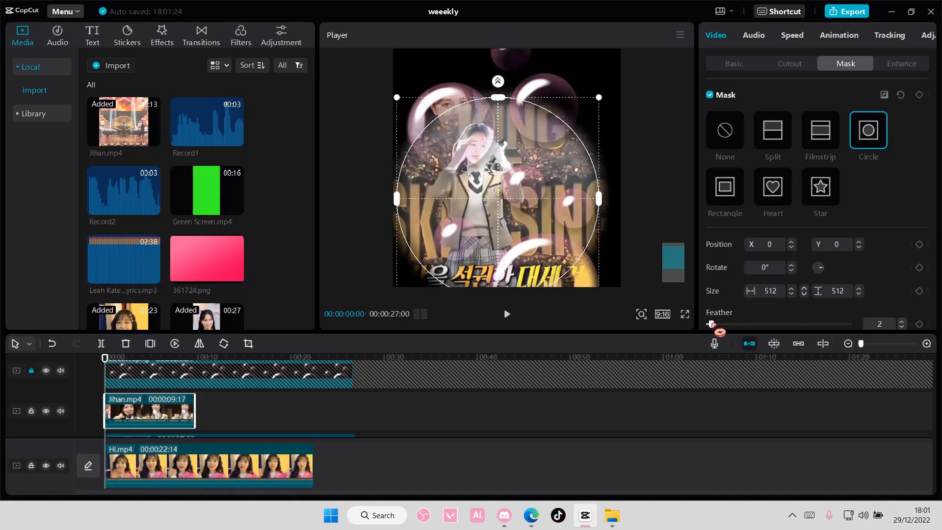
Step: Scale Jihan.mp4 to 31% and fit it into the upper-right bubble at about X 353, Y 1090
click(735, 68)
drag(741, 132, 718, 129)
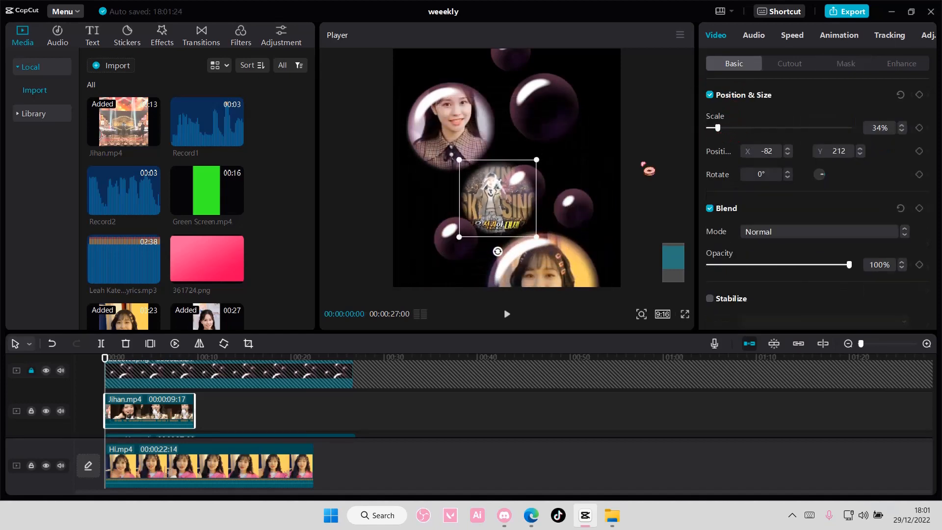
drag(518, 203, 564, 111)
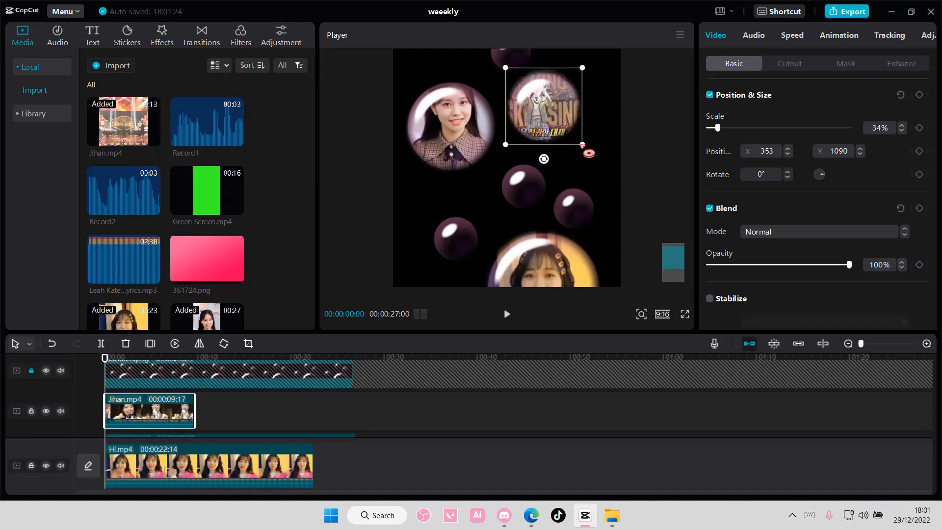
drag(588, 153, 586, 152)
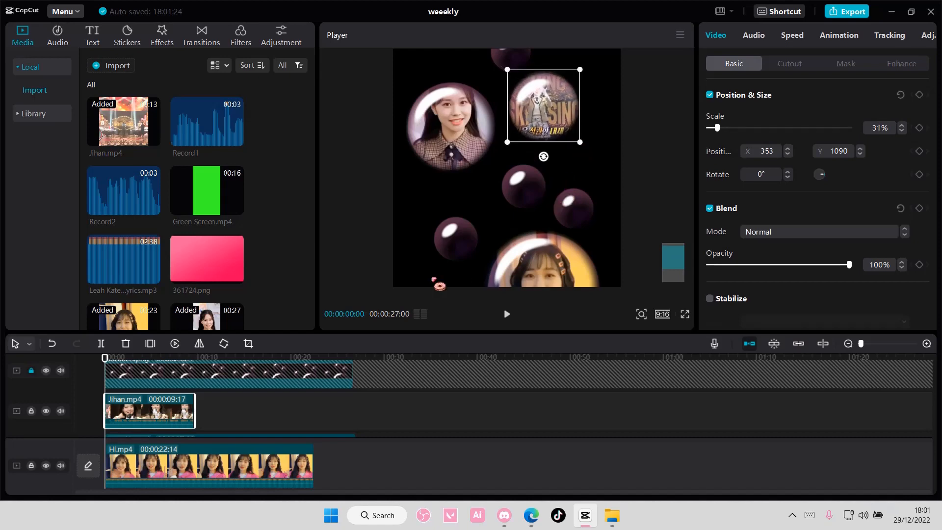
scroll(276, 271, down, 4)
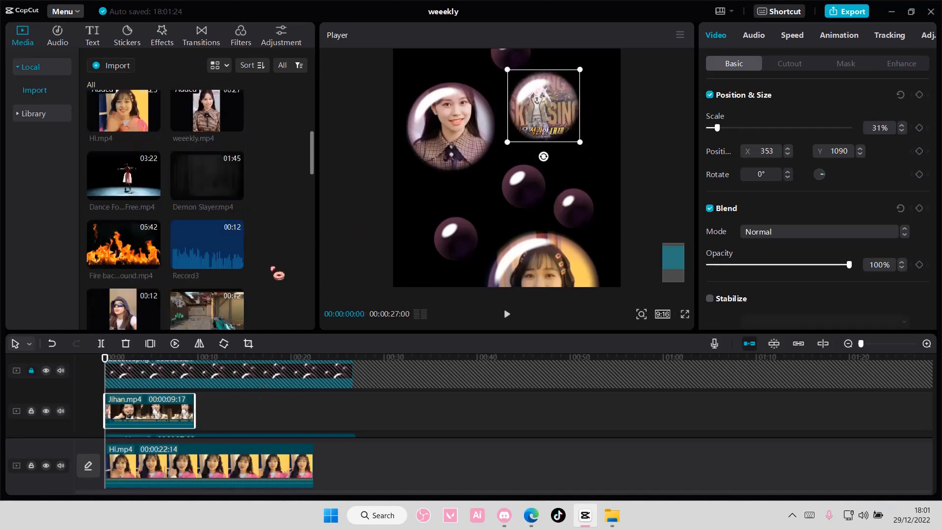
scroll(275, 272, down, 8)
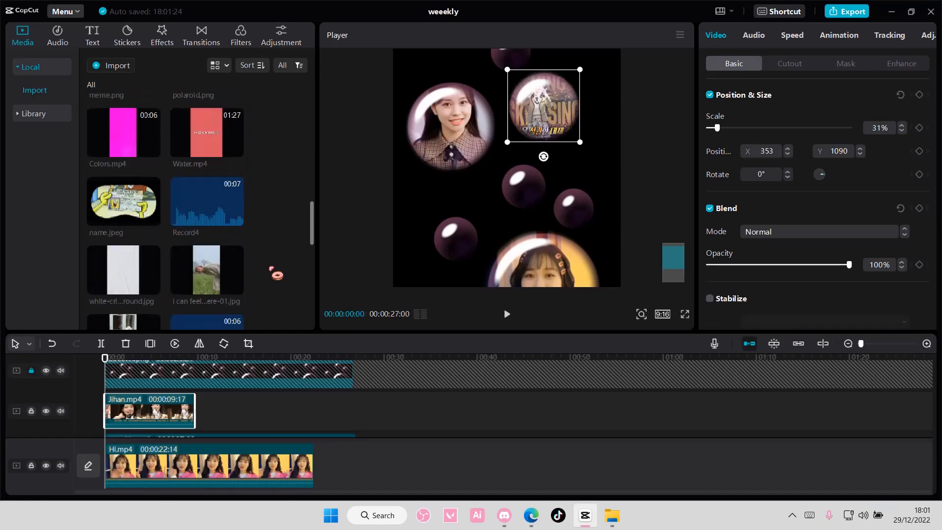
Step: Trim the ends of weeekly.mp4 and Hi.mp4 to roughly match Jihan.mp4, with Hi.mp4 lasting 00:00:09:01
mouse_move(671, 261)
mouse_down()
mouse_move(675, 279)
mouse_move(673, 253)
mouse_up()
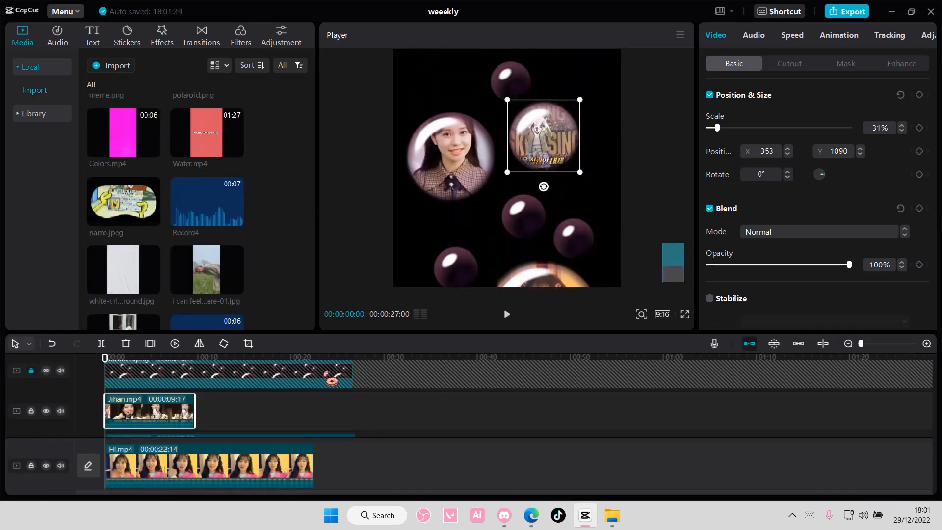
drag(256, 415, 189, 419)
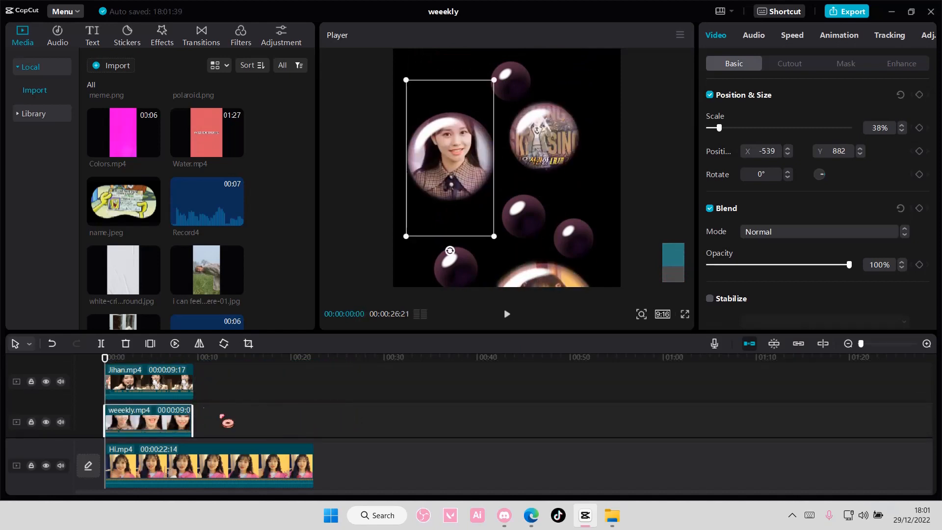
scroll(255, 424, down, 1)
drag(312, 438, 190, 433)
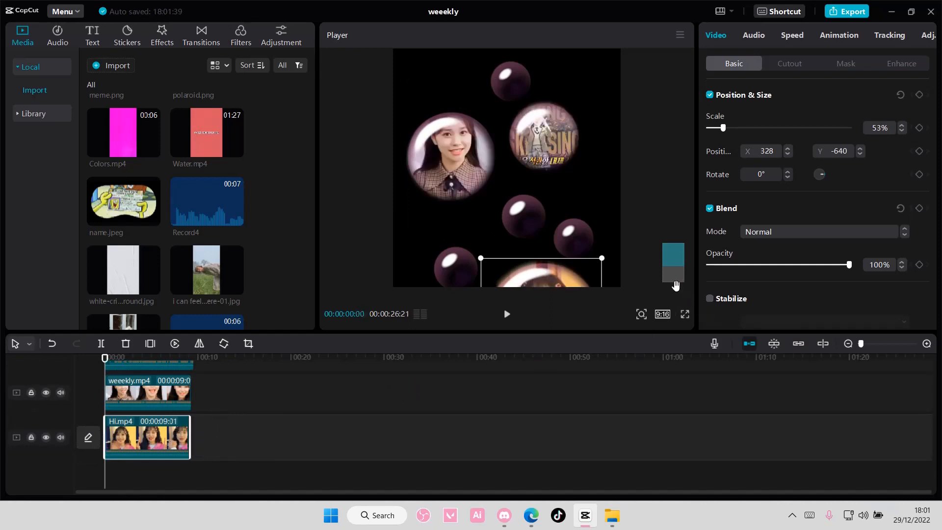
Step: Give Hi.mp4 a canvas background using the pale grey-blue water-ripple image
click(641, 314)
drag(637, 334, 617, 334)
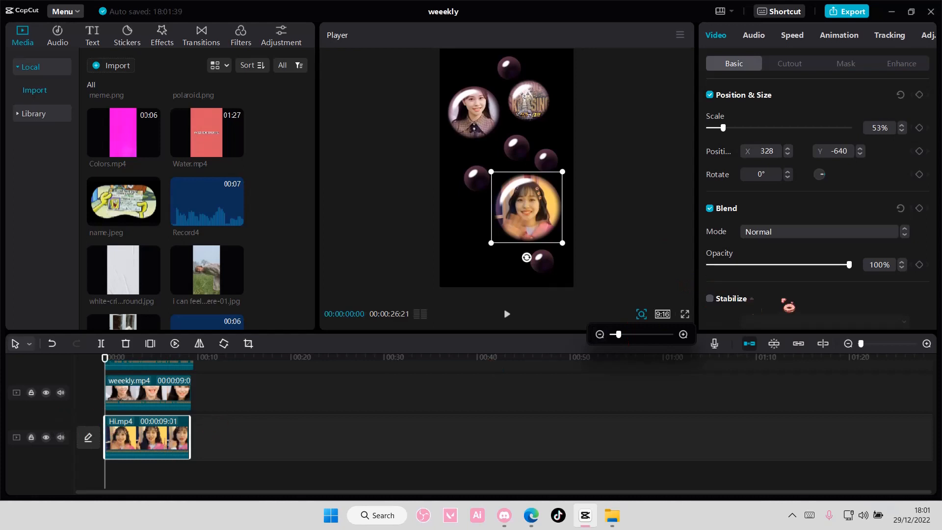
scroll(836, 316, down, 2)
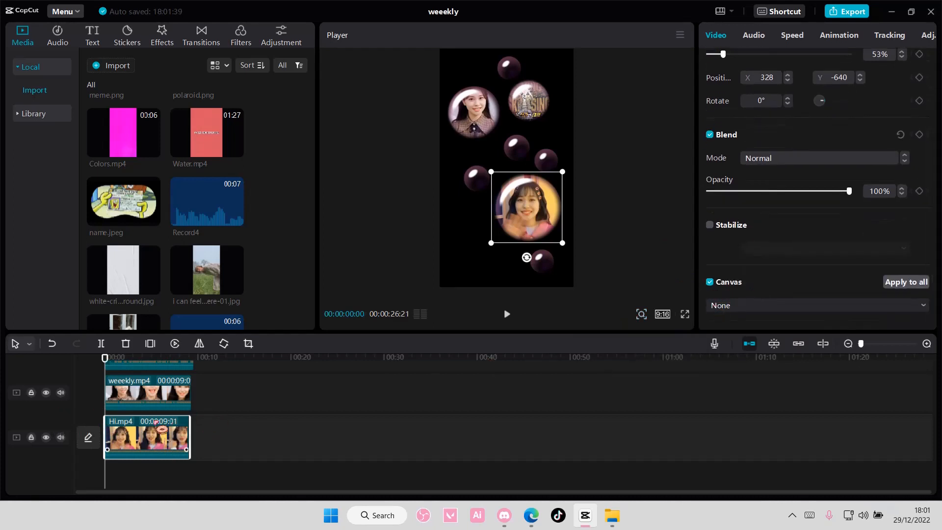
click(780, 306)
scroll(823, 304, down, 8)
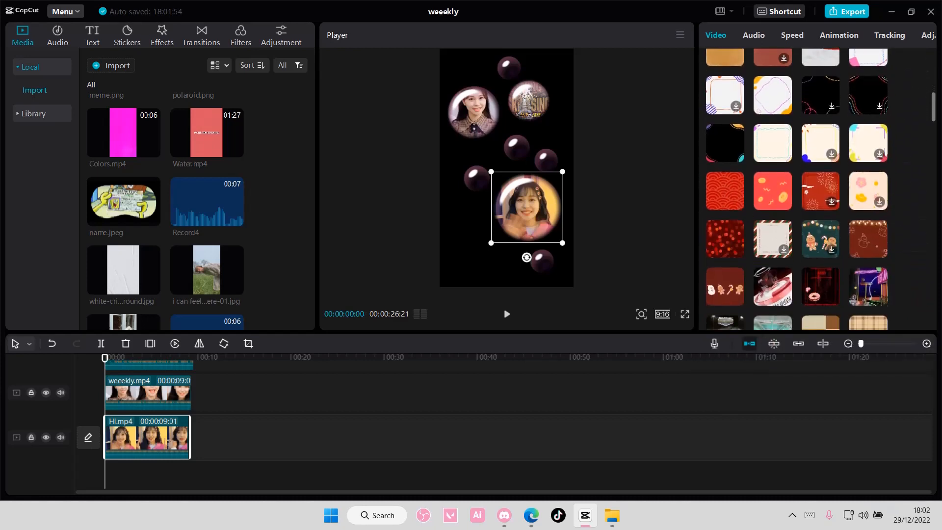
scroll(803, 276, down, 10)
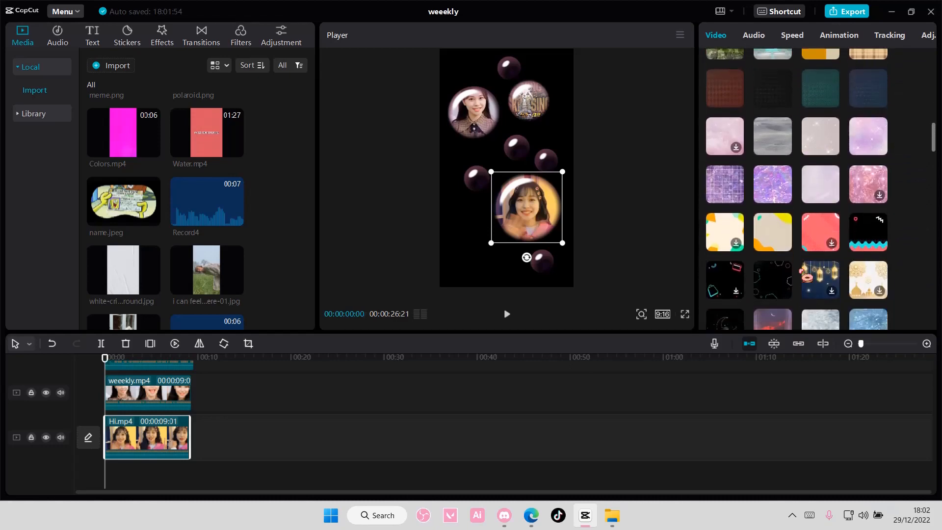
click(814, 273)
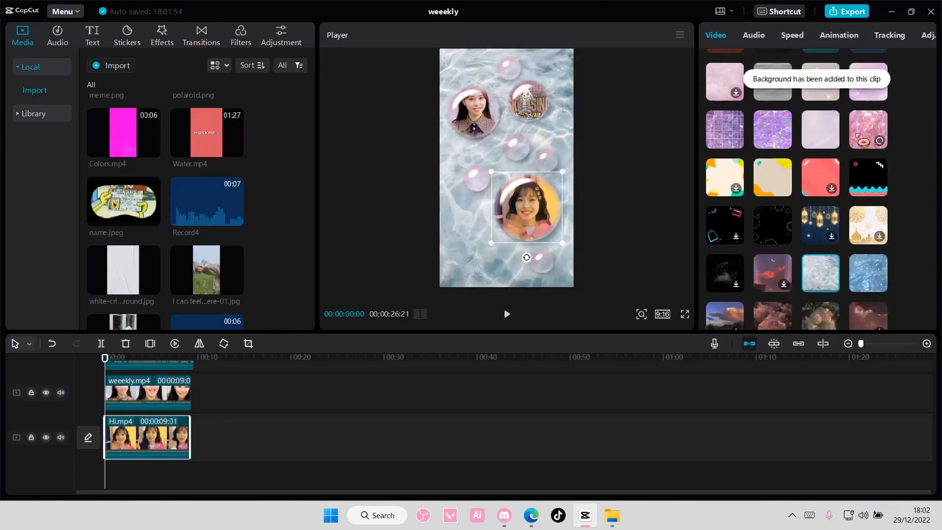
Step: Try the pink glitter and plain pale lilac canvas backgrounds, reapply the pale water-ripple image, and browse further backgrounds
click(816, 129)
click(863, 125)
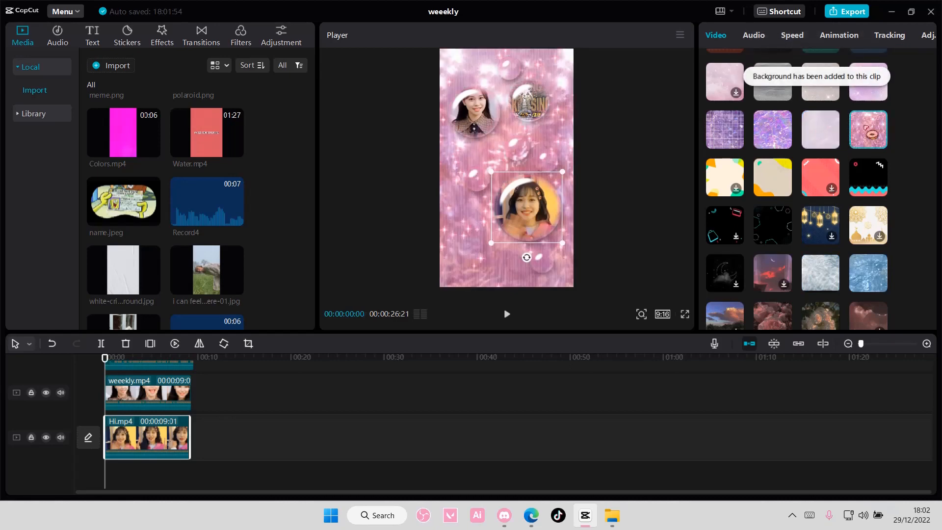
click(822, 138)
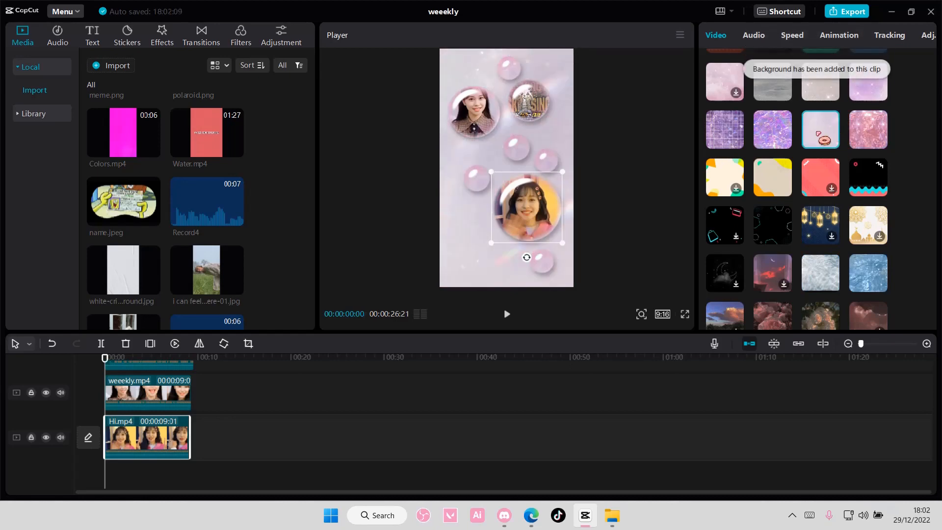
click(833, 262)
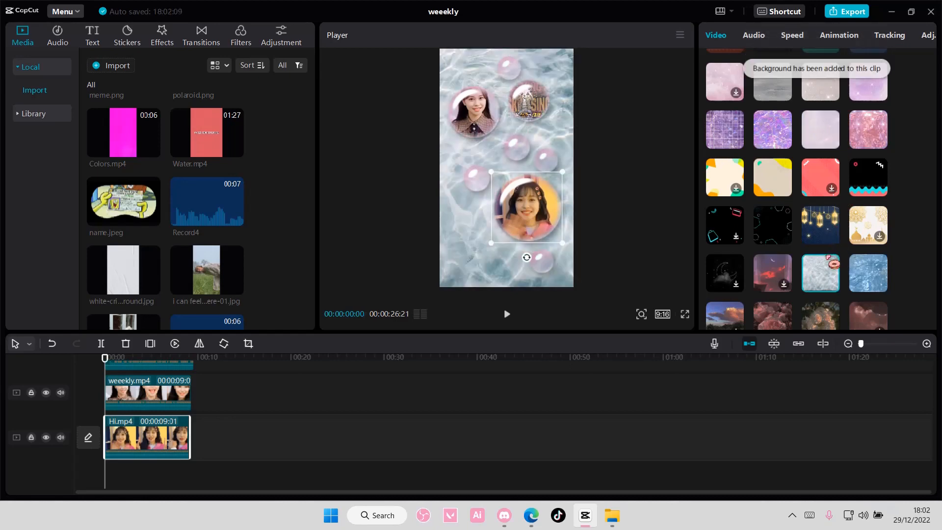
scroll(834, 262, down, 3)
scroll(834, 263, down, 10)
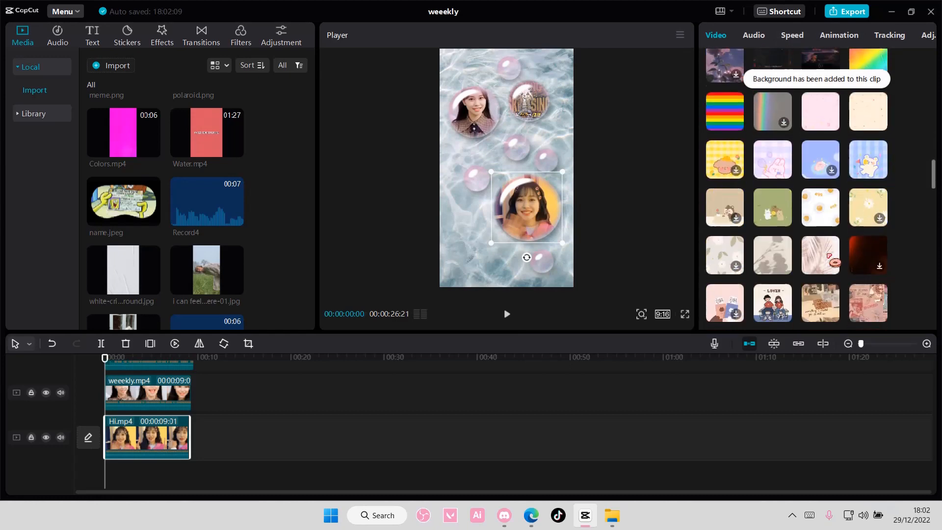
scroll(834, 262, down, 2)
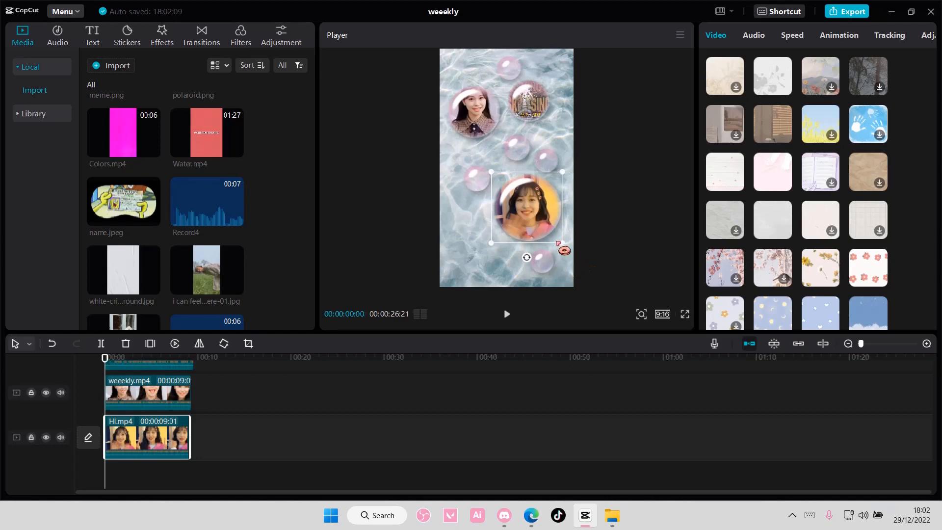
Step: Nudge Hi.mp4 slightly in the frame to align its circle with the large lower bubble
drag(559, 243, 544, 224)
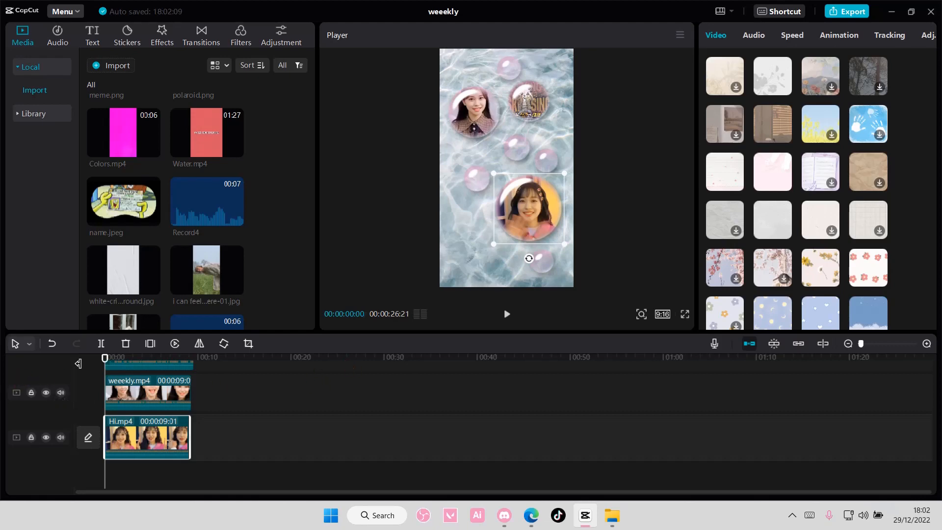
Step: Mute the tracks of Hi.mp4, weeekly.mp4 and Jihan.mp4
click(61, 437)
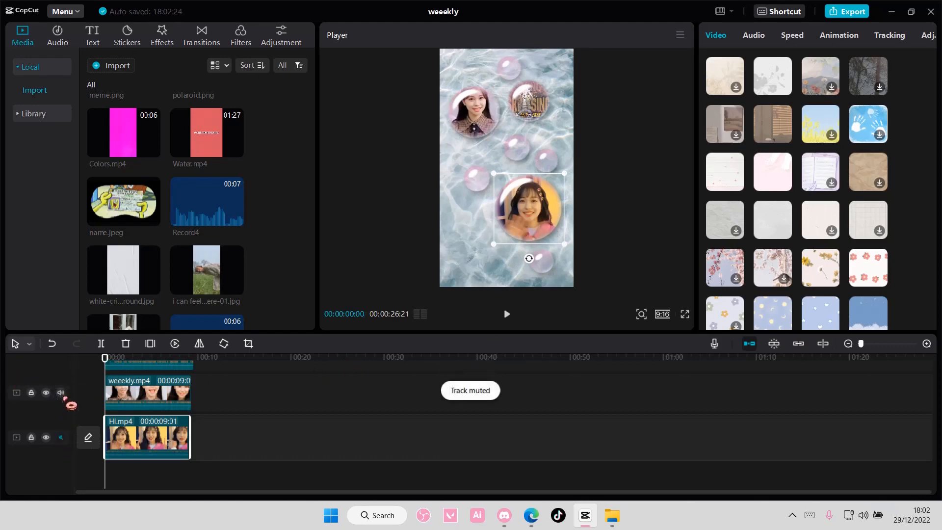
click(61, 392)
scroll(103, 398, up, 1)
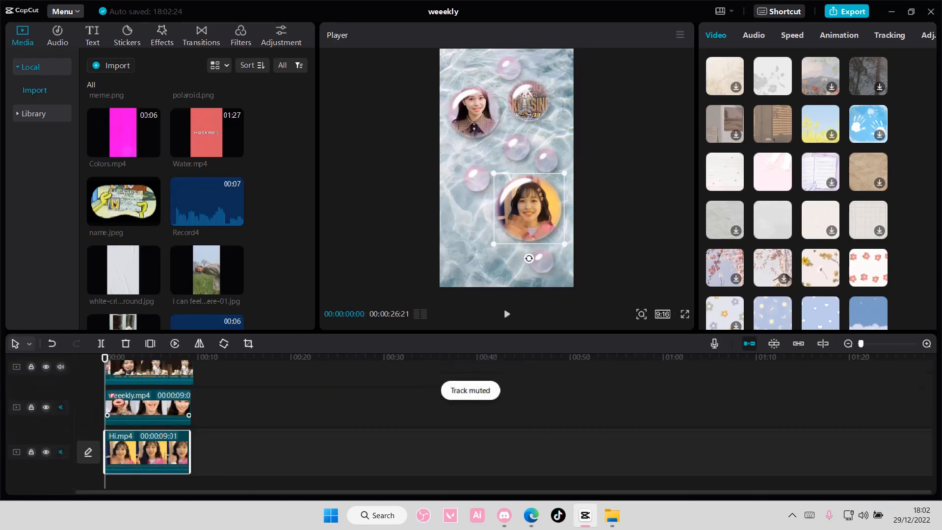
click(61, 367)
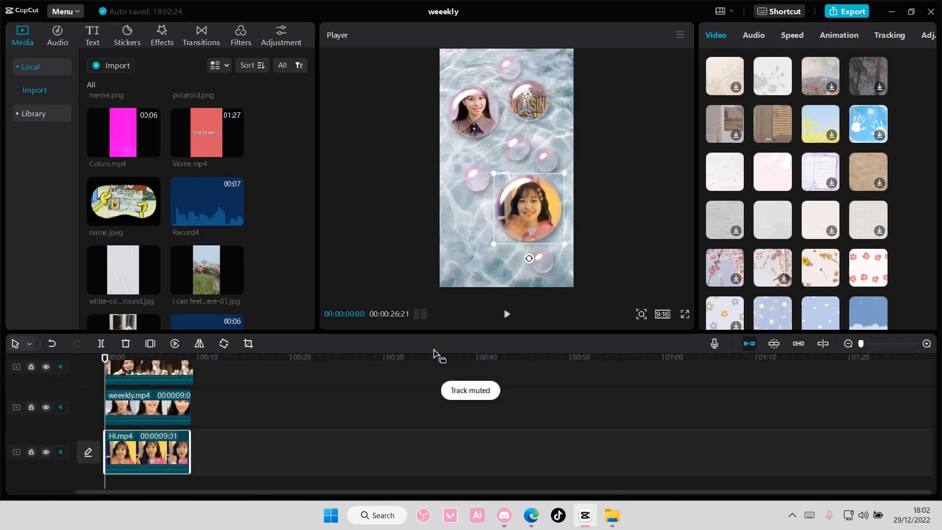
Step: Preview the composition from the start until past the end of the three clips, and return the playhead to 00:00:00:00
click(398, 367)
drag(352, 369, 39, 359)
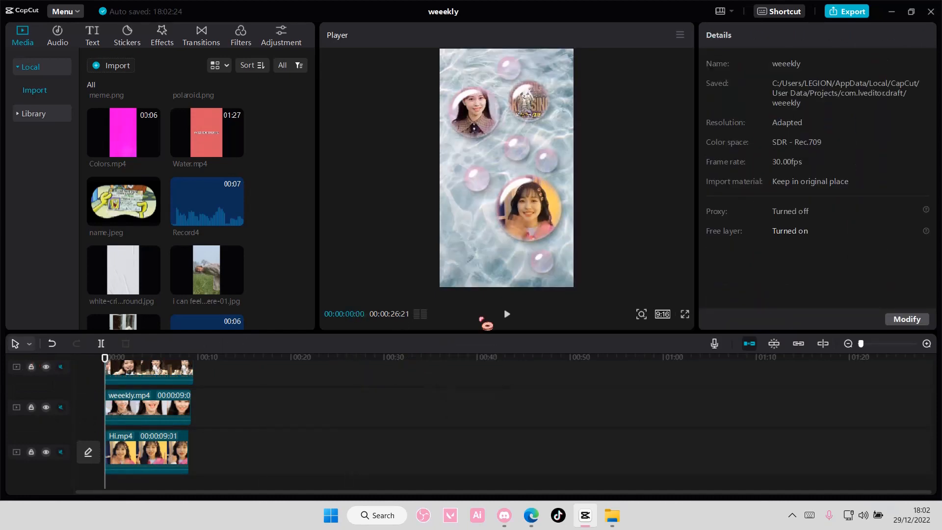
click(507, 314)
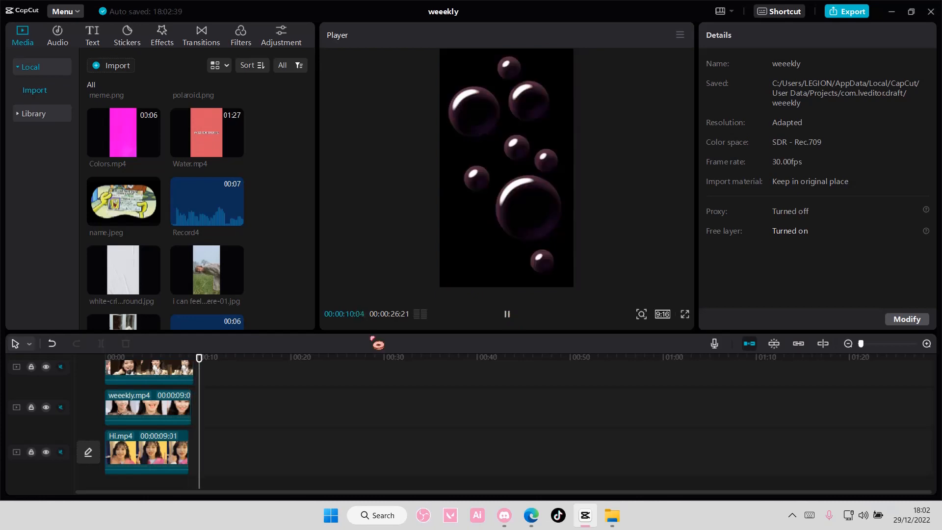
click(121, 373)
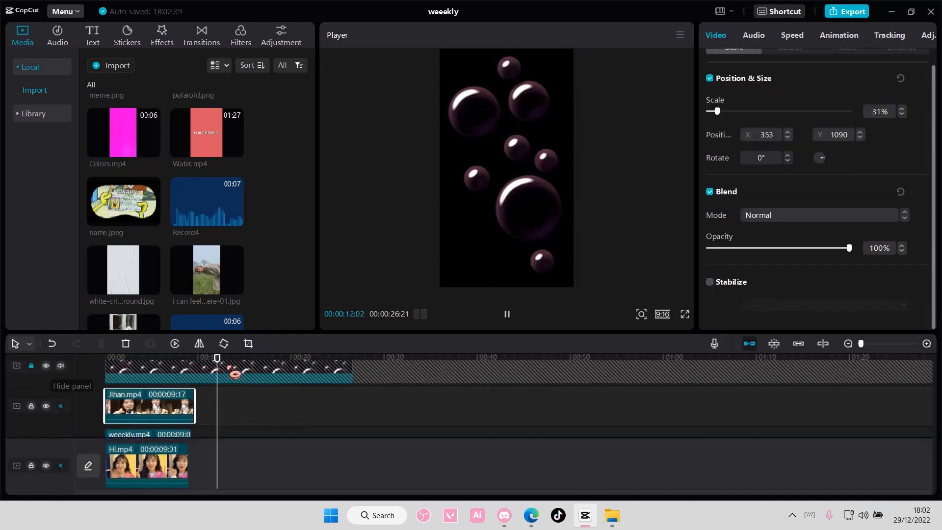
click(510, 316)
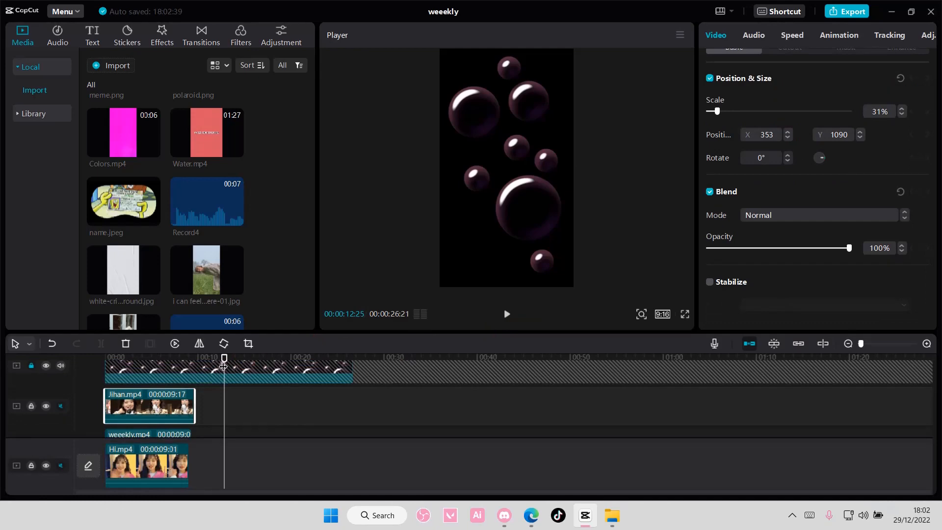
drag(223, 365, 100, 367)
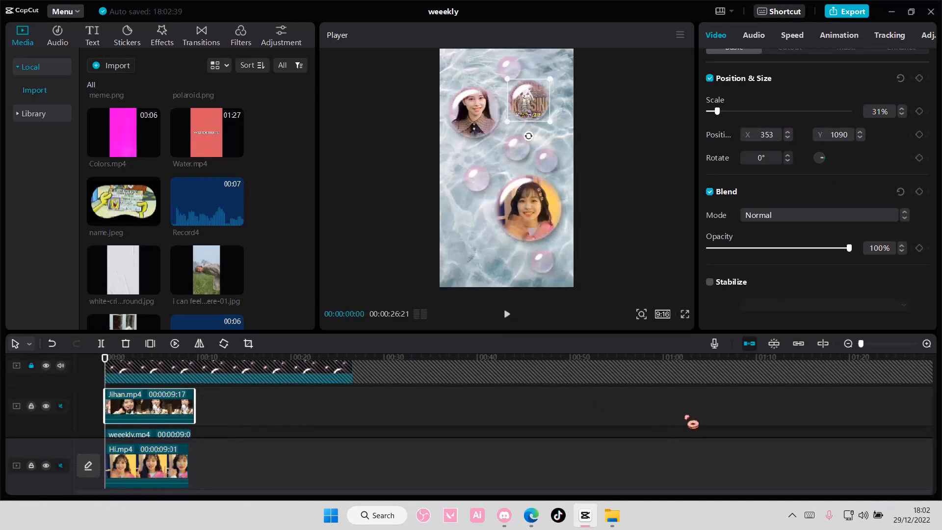